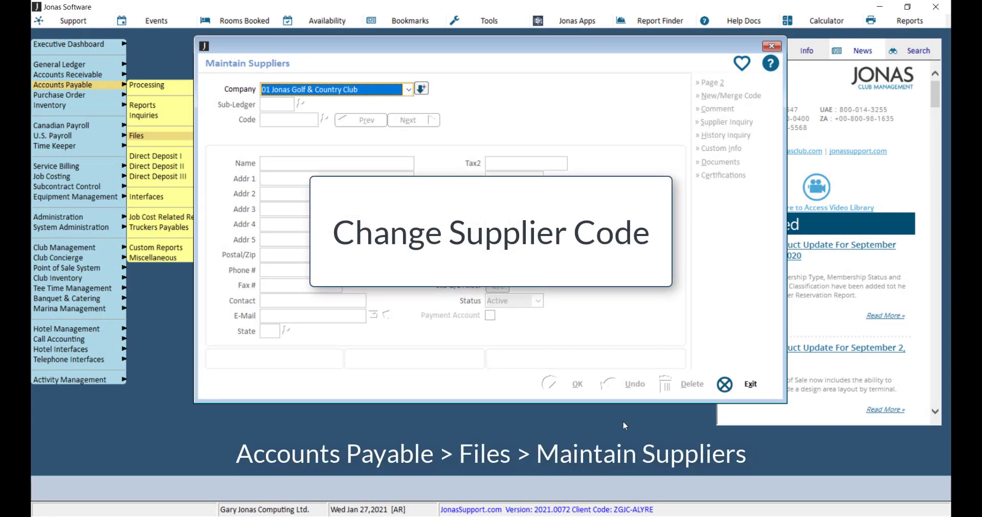
Under sub-ledger A/P, recode supplier AB (A-B Sales of Canton) to the new code A-B.
key(Return)
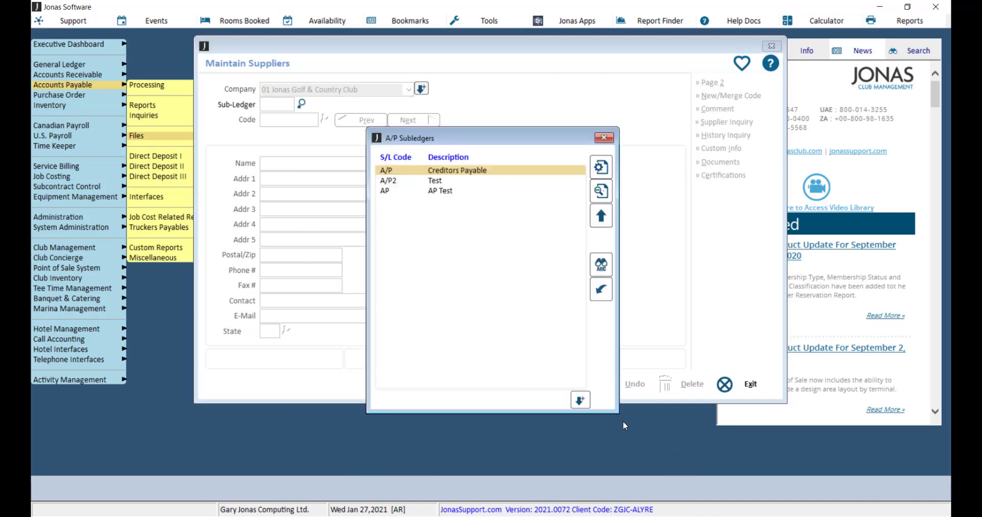
key(Return)
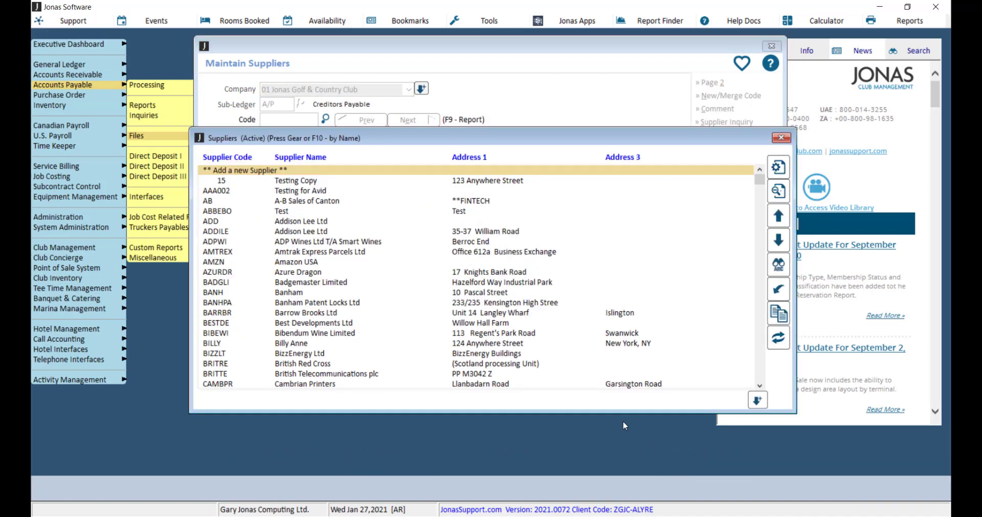
key(Down)
key(Down)
key(Down)
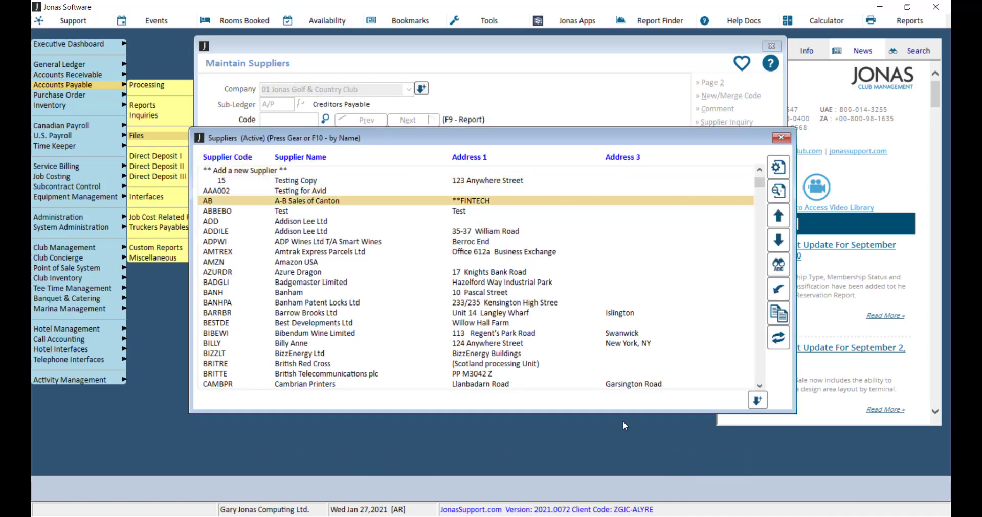
key(Return)
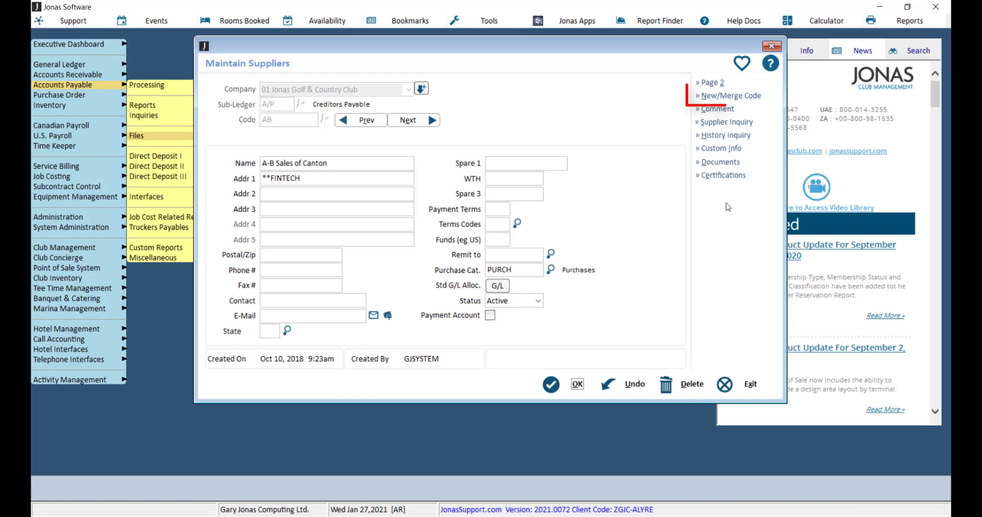
click(748, 96)
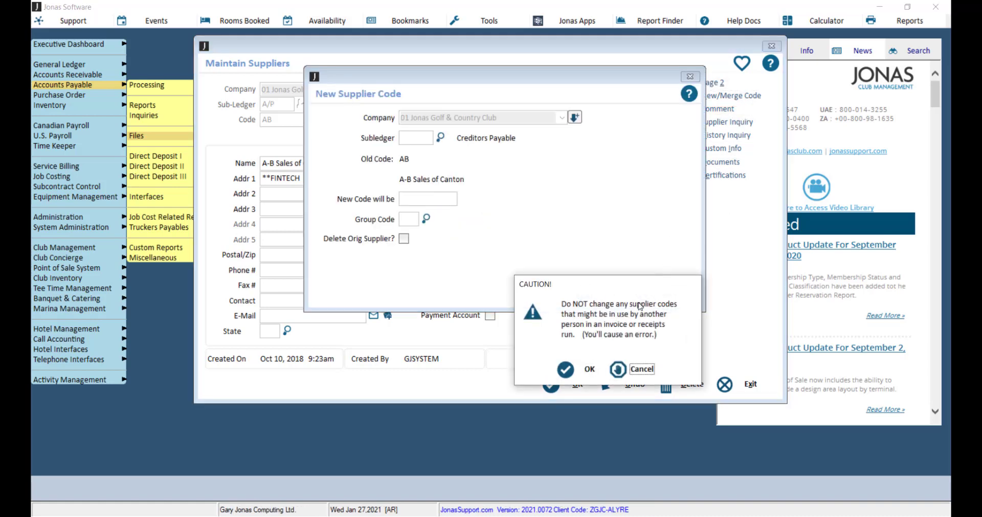
click(588, 370)
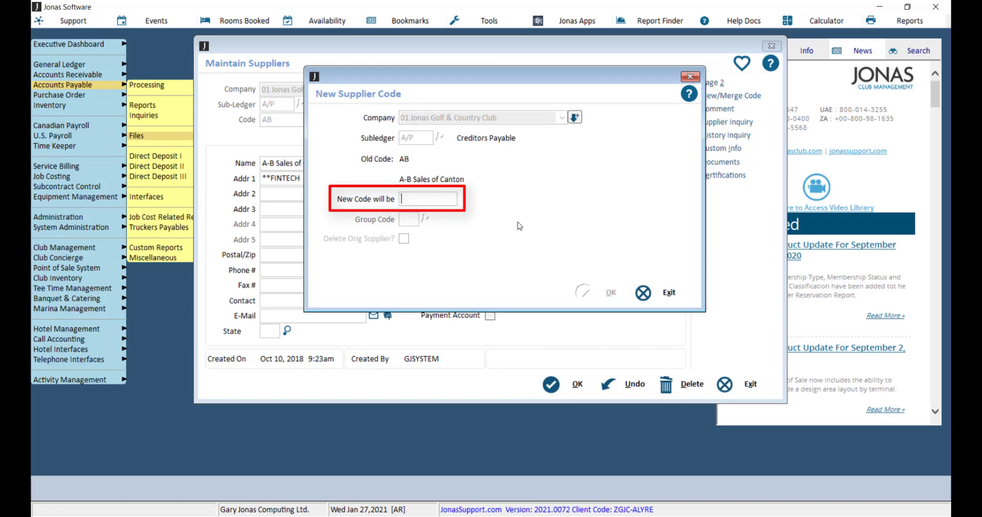
text(A-B)
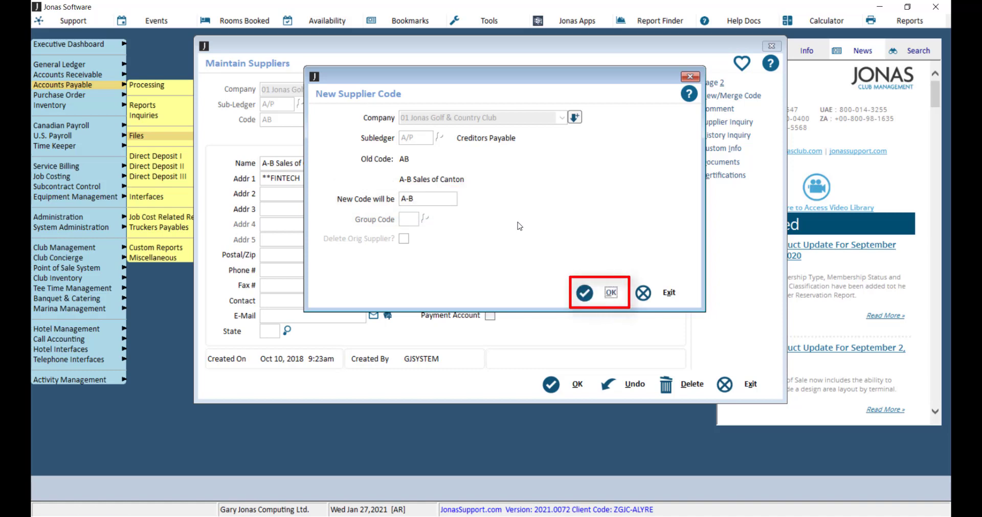
key(Return)
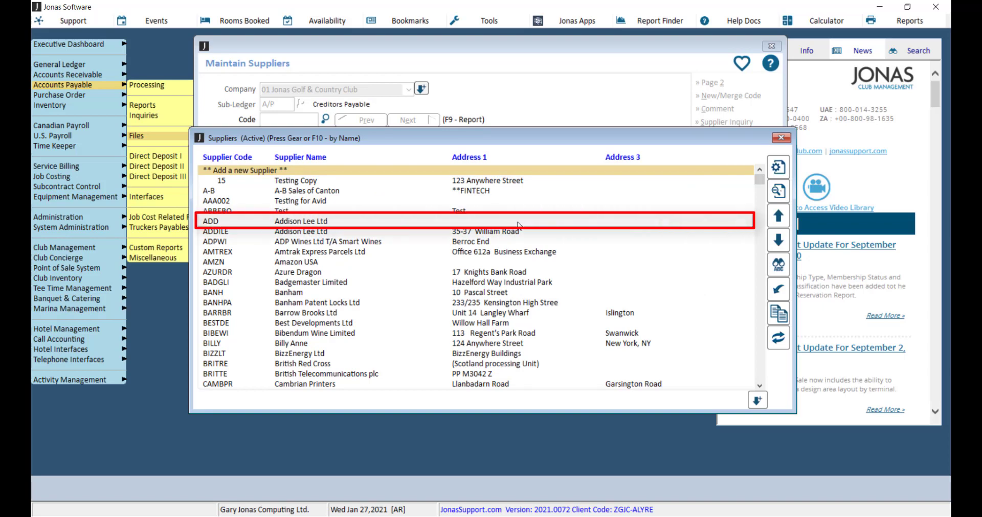
Open supplier ADD, Addison Lee Ltd, and enter ADDILE as its new code.
click(371, 222)
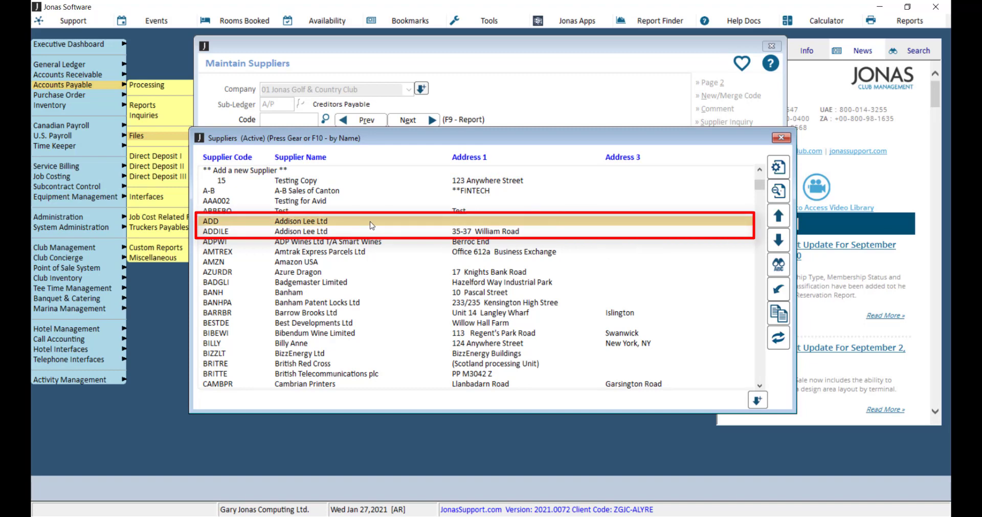
double_click(370, 225)
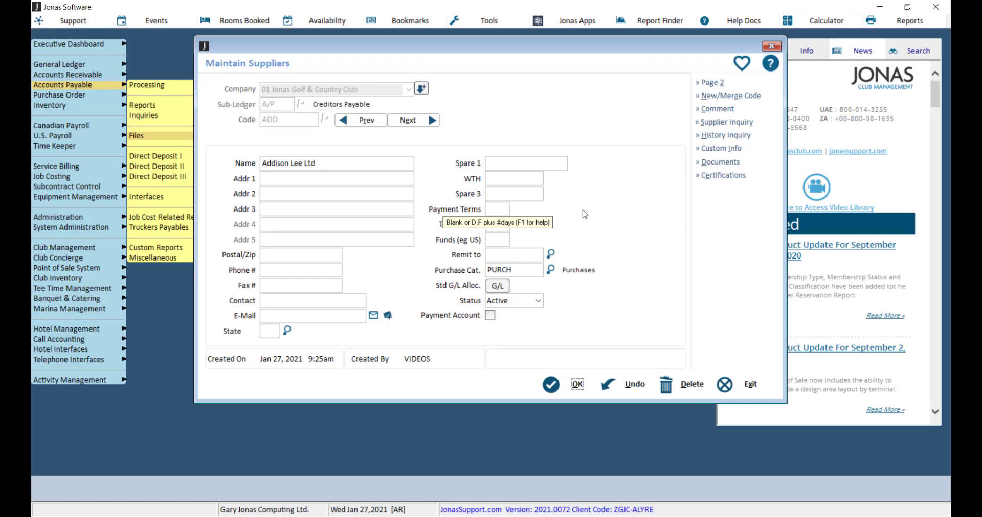
click(771, 102)
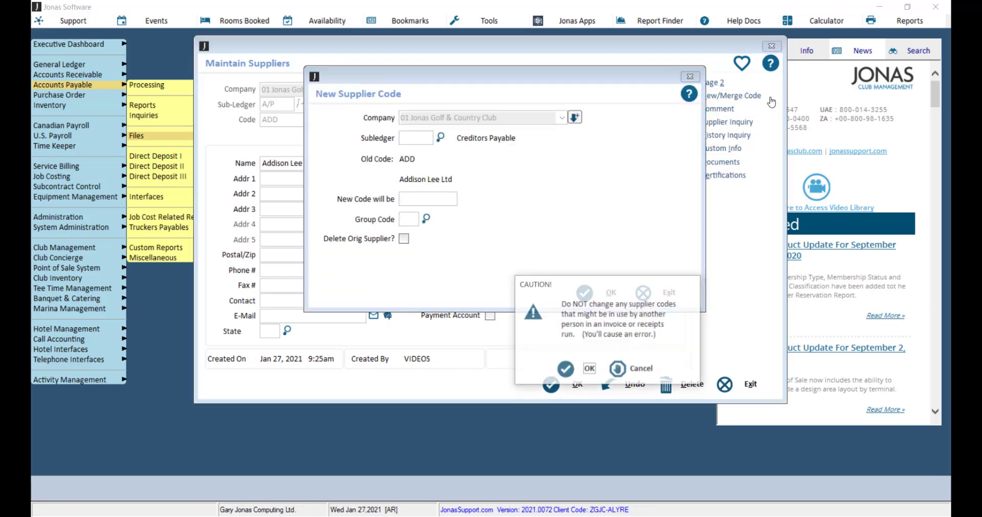
click(577, 378)
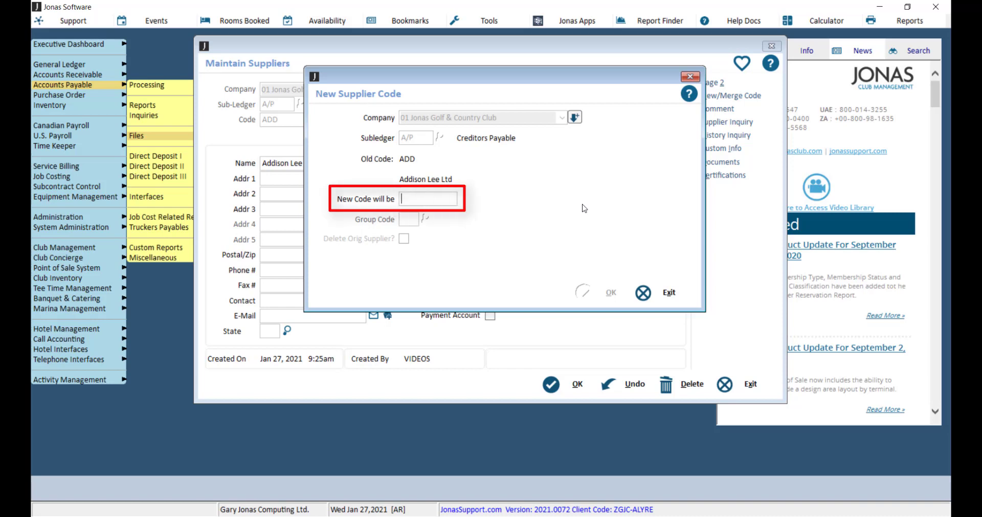
text(ADDILE)
key(Return)
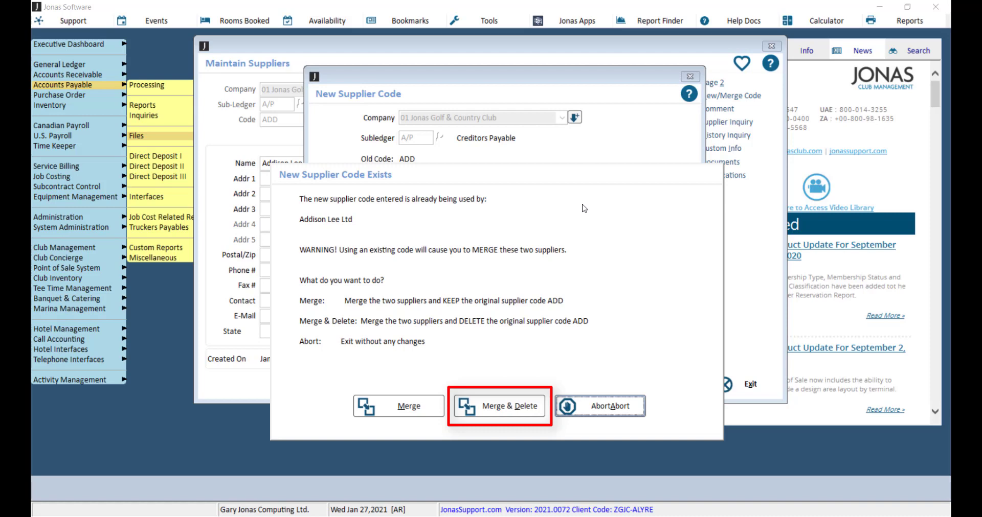
Choose Merge & Delete, confirm merging ADD into ADDILE, and return to a blank form.
click(530, 408)
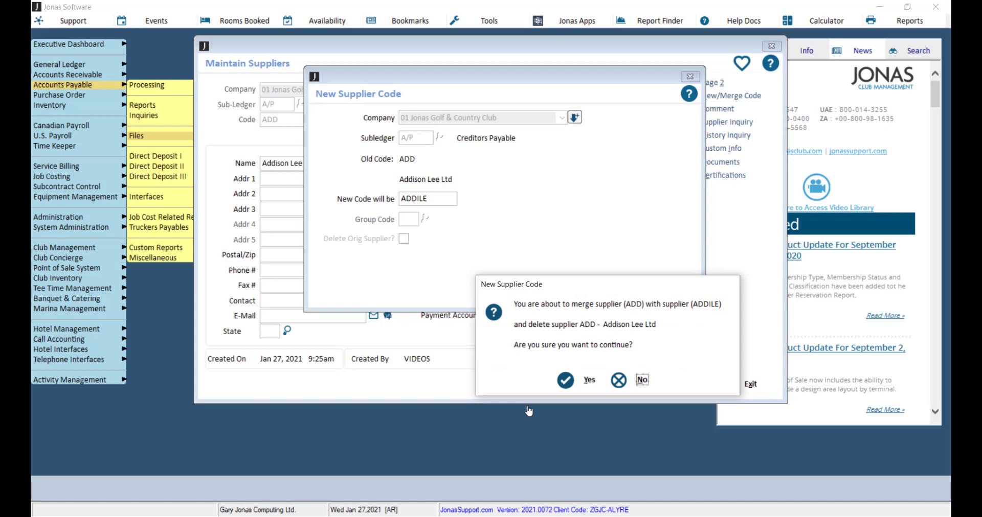
key(Left)
key(Return)
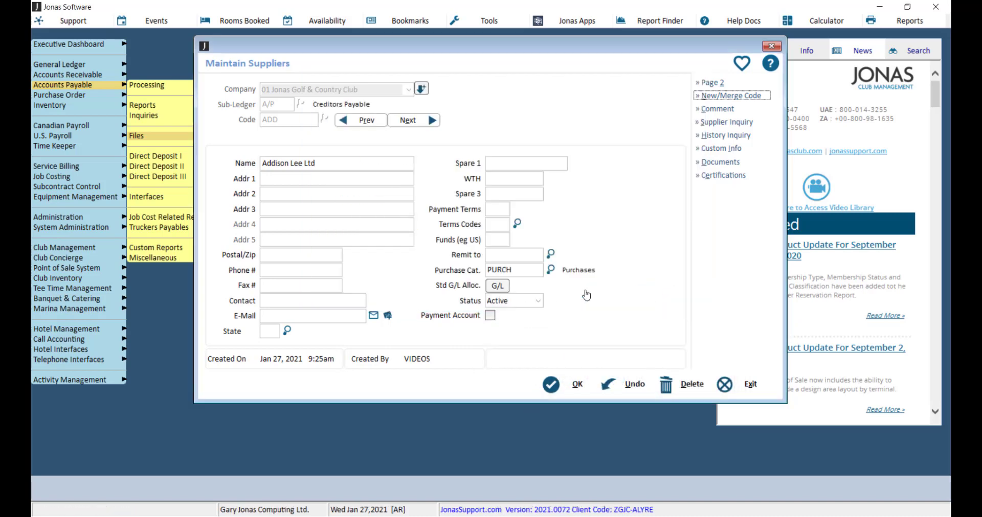
click(585, 295)
key(Escape)
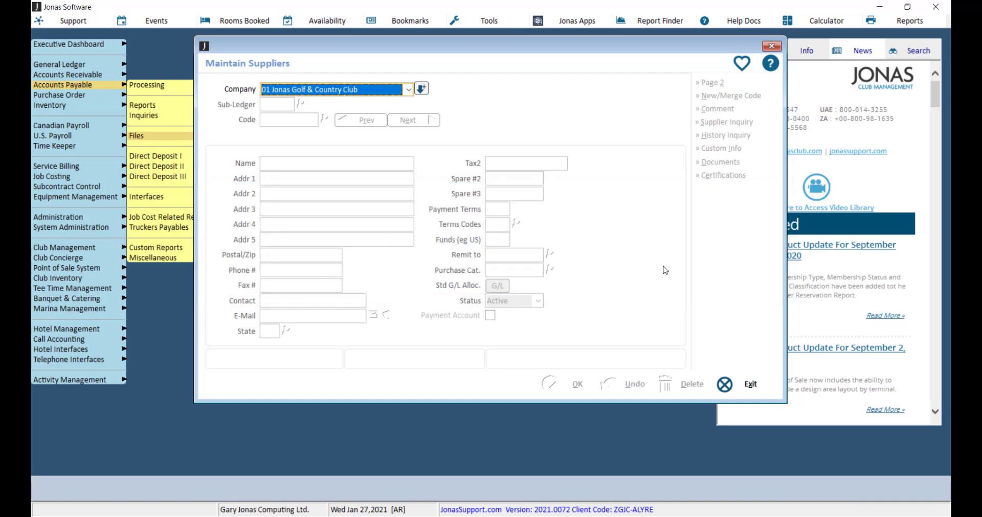
Copy ABC Company from 25 Jonas G&CC UK's A/P sub-ledger and save it as supplier ABC.
key(Tab)
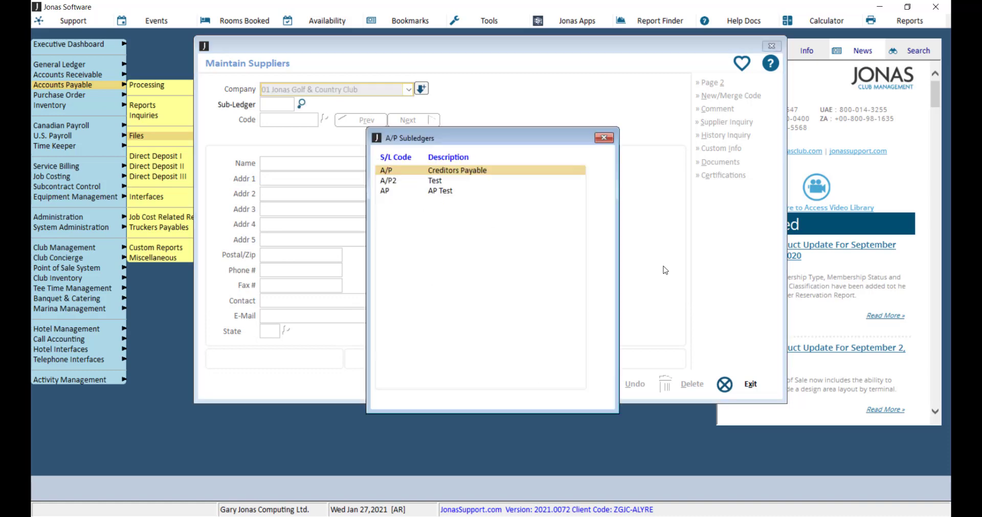
key(Return)
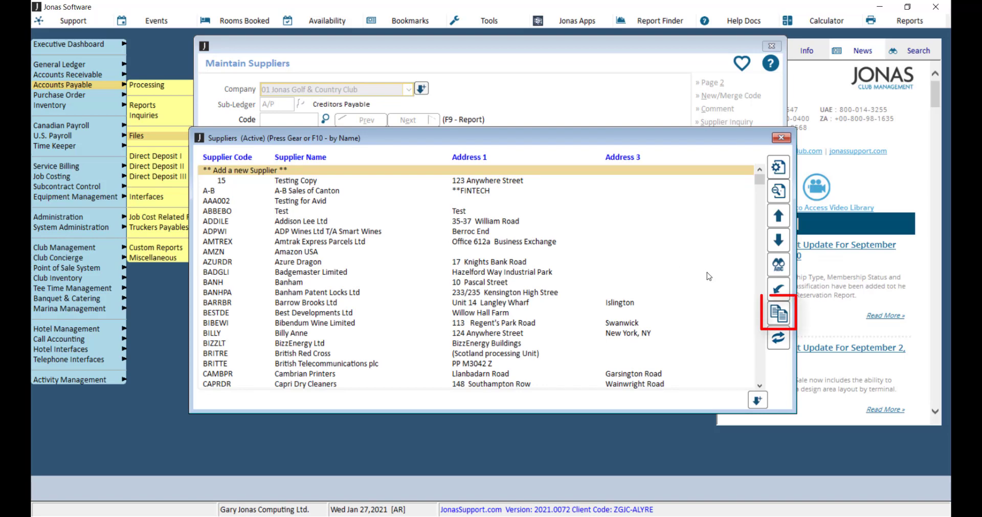
click(778, 314)
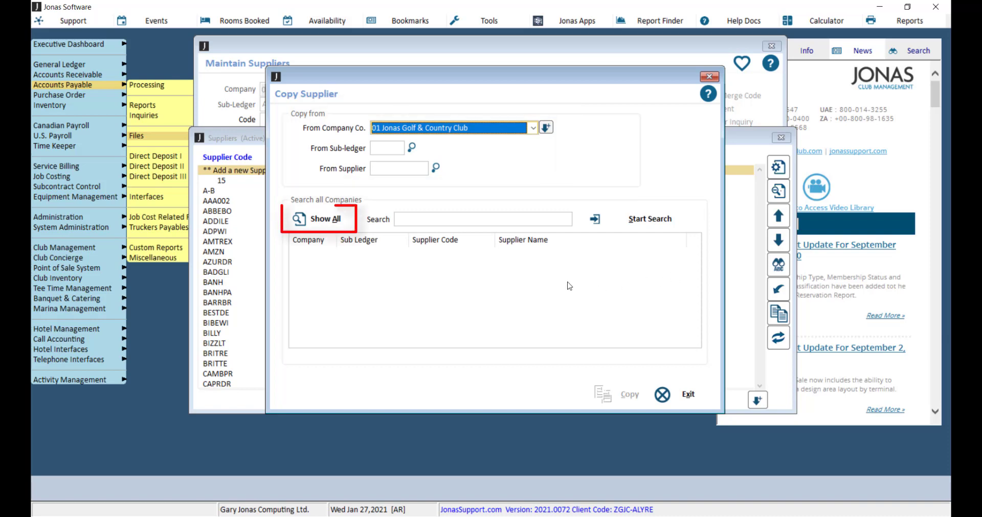
click(341, 221)
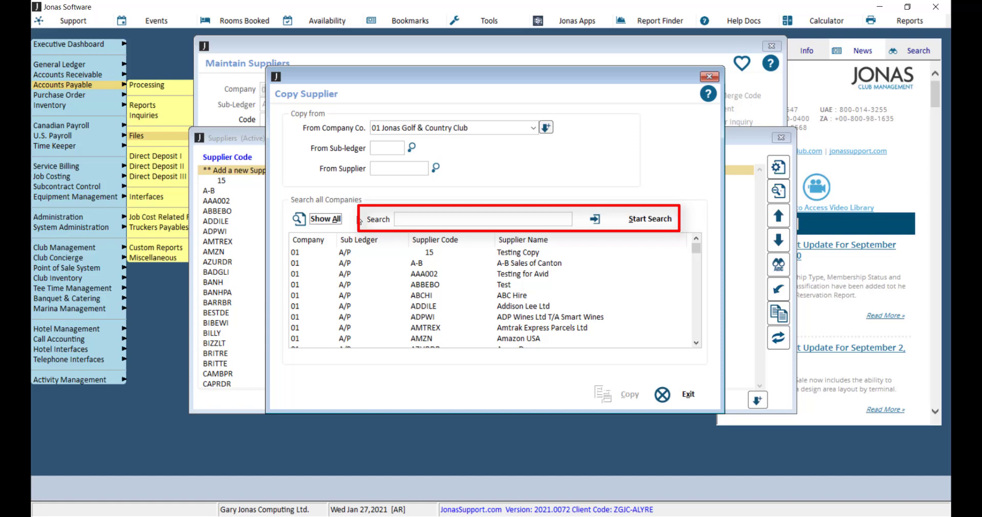
click(533, 128)
click(499, 166)
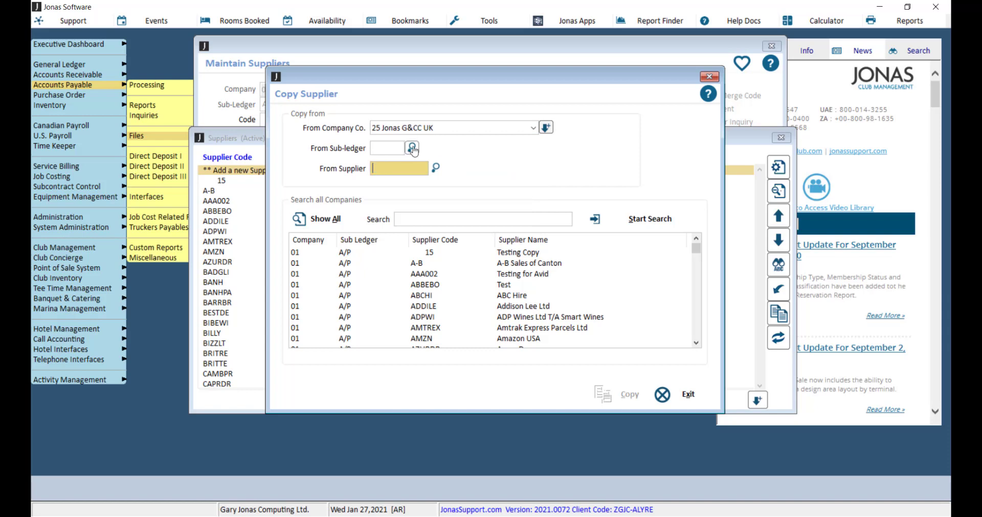
double_click(435, 173)
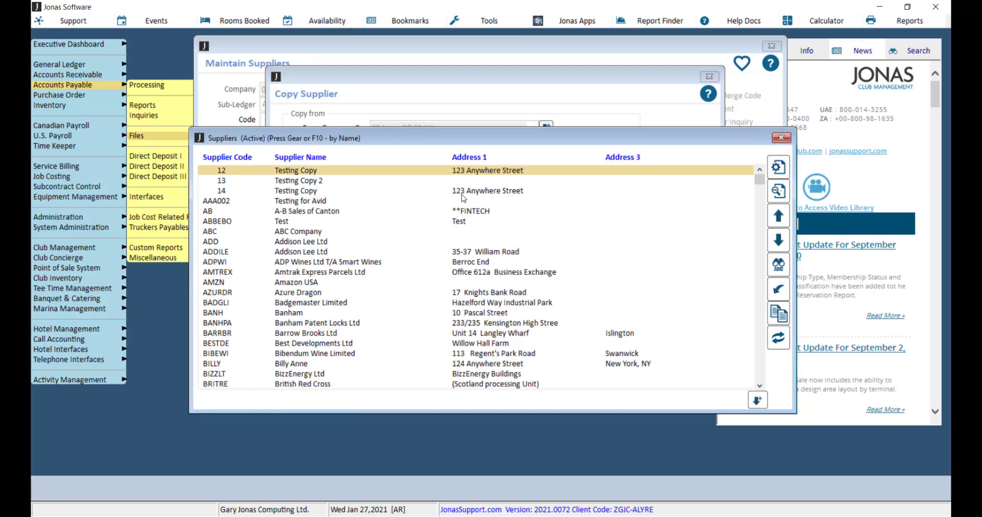
double_click(295, 232)
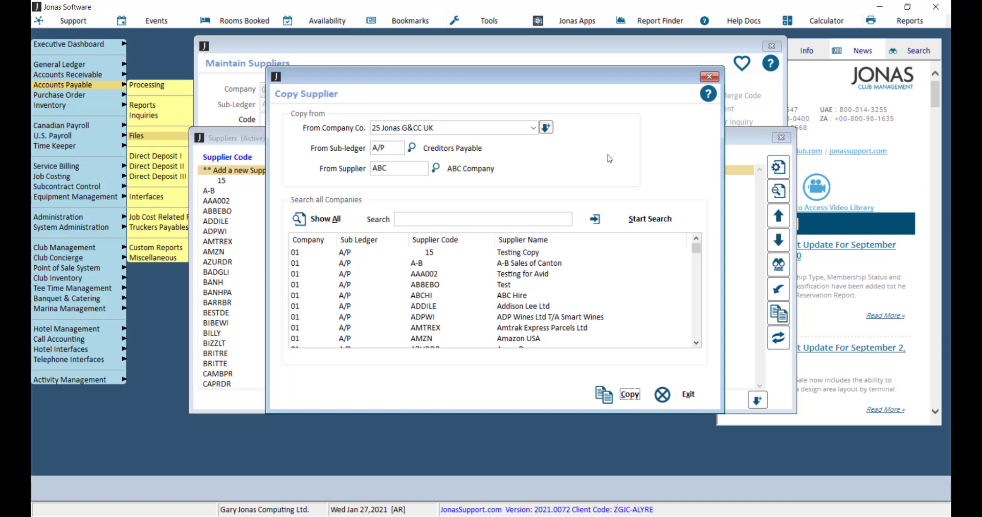
click(625, 392)
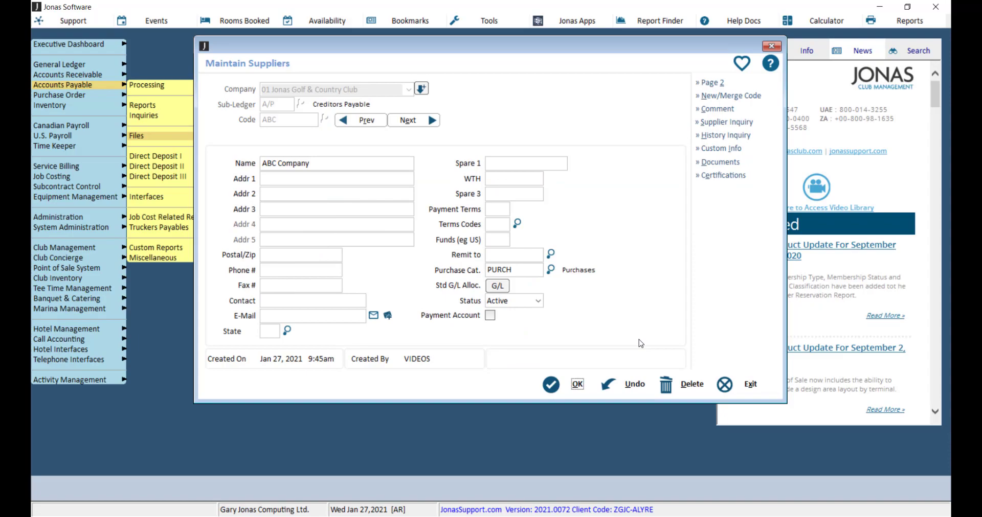
click(567, 389)
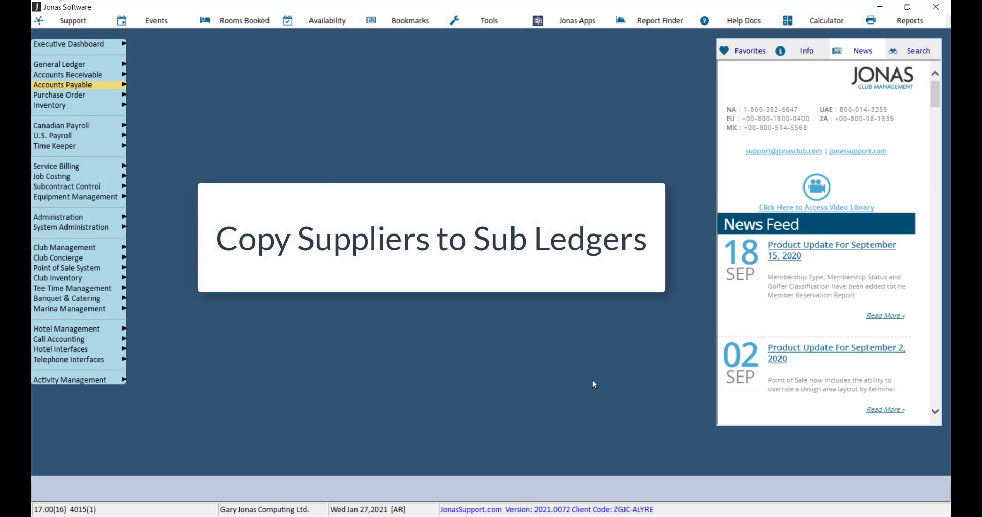
Load A/P Creditors Payable in A/P Subledger Setup and view its User options.
key(Right)
key(Down)
key(Down)
key(Down)
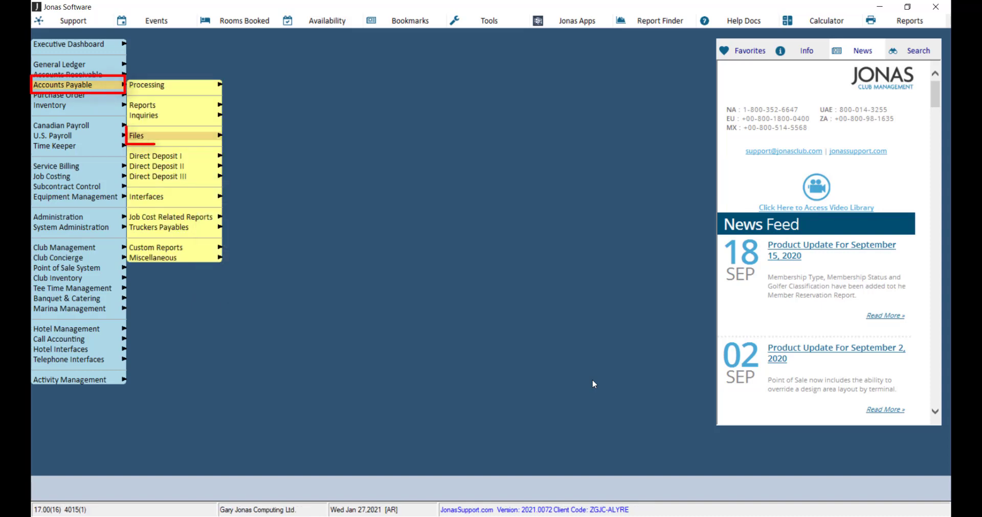
key(Right)
key(Down)
key(Down)
key(Down)
key(Down)
key(Down)
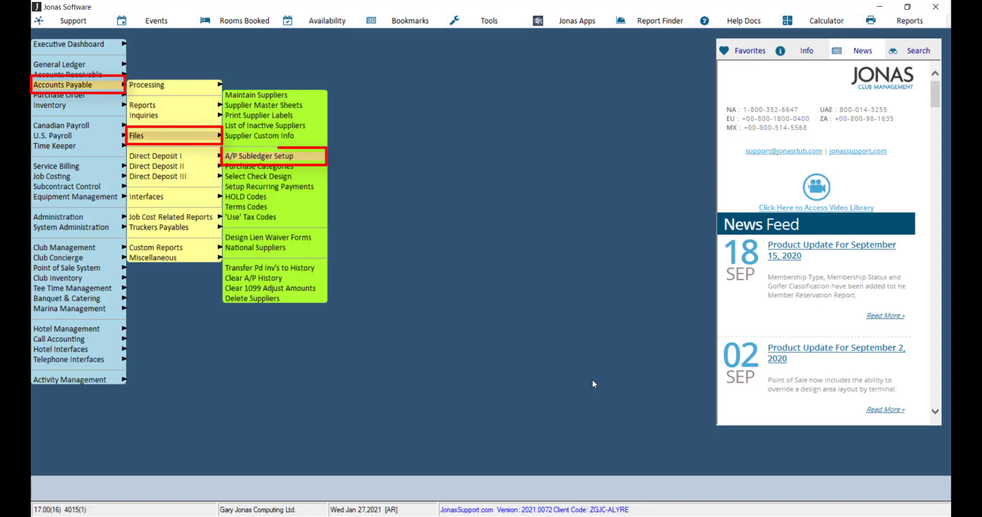
key(Return)
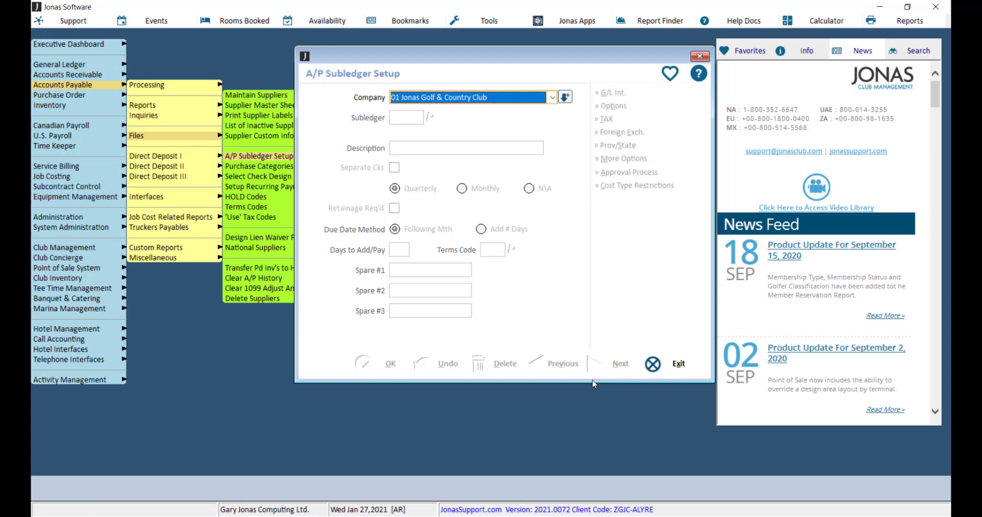
key(Return)
key(Down)
key(Return)
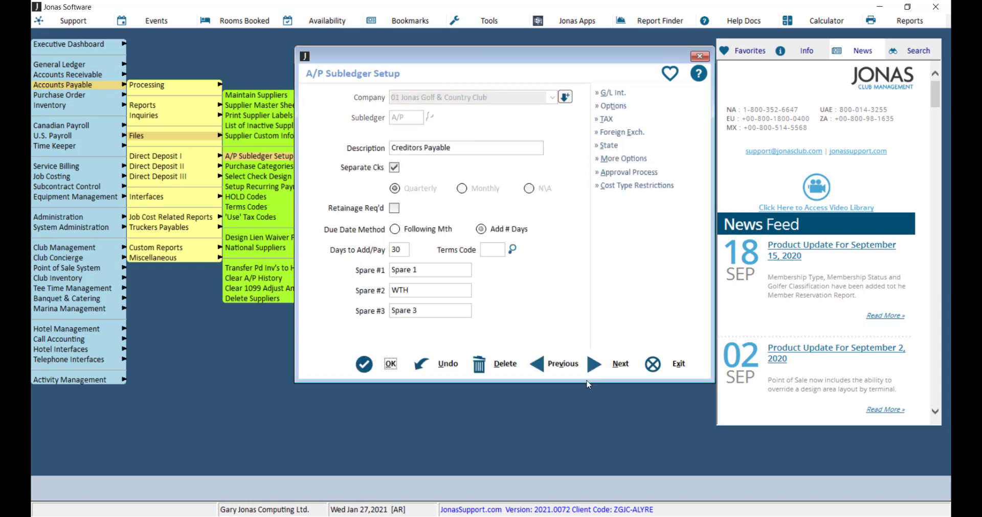
click(621, 106)
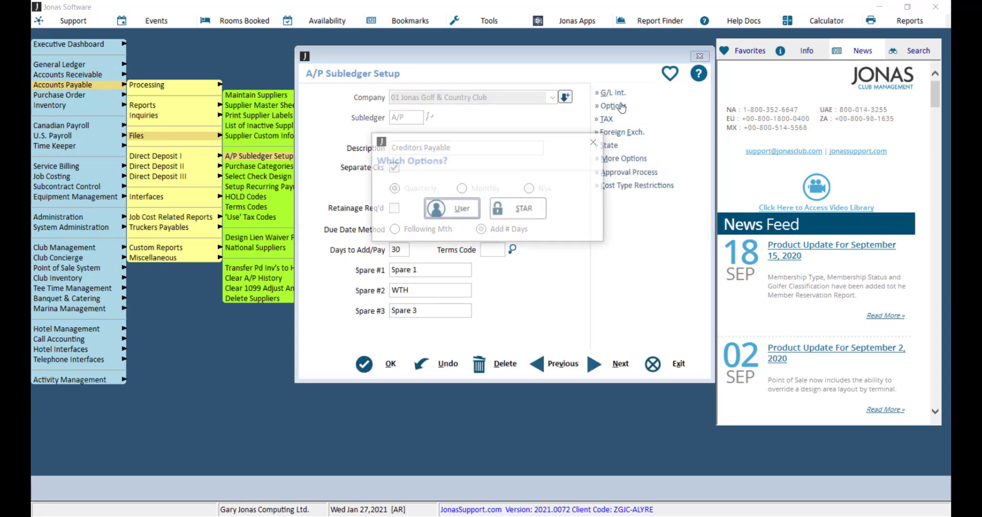
click(475, 210)
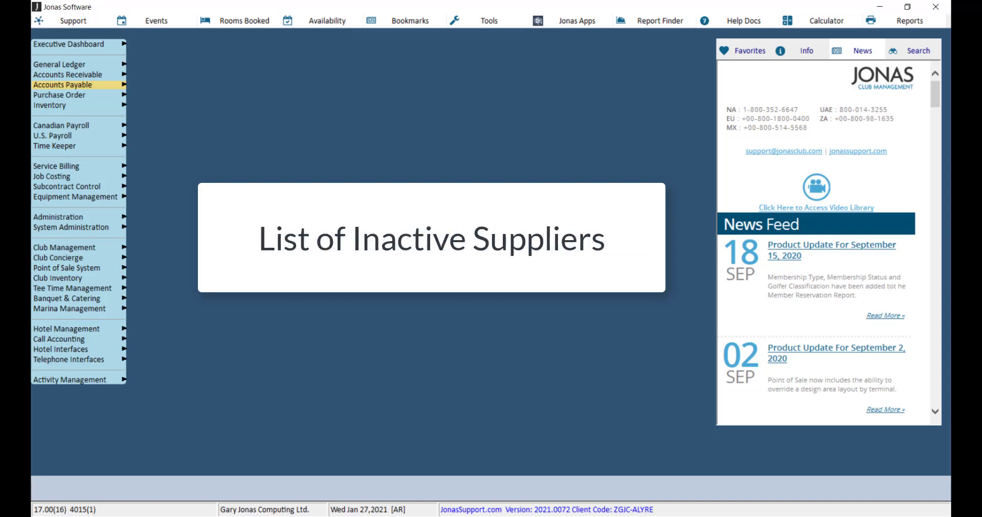
Open the List of Inactive Suppliers and accept the company to look up sub-ledgers.
key(Right)
key(Down)
key(Down)
key(Down)
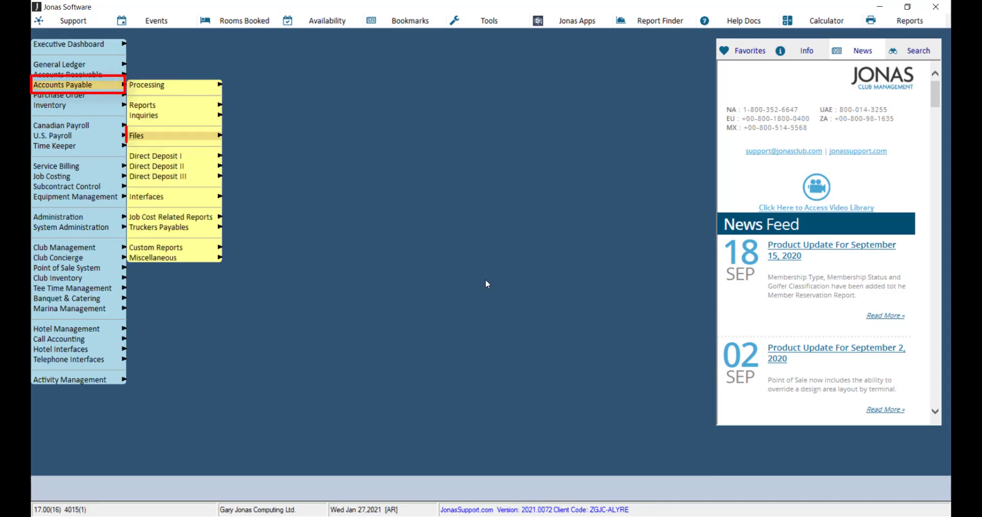
key(Right)
key(Down)
key(Down)
key(Down)
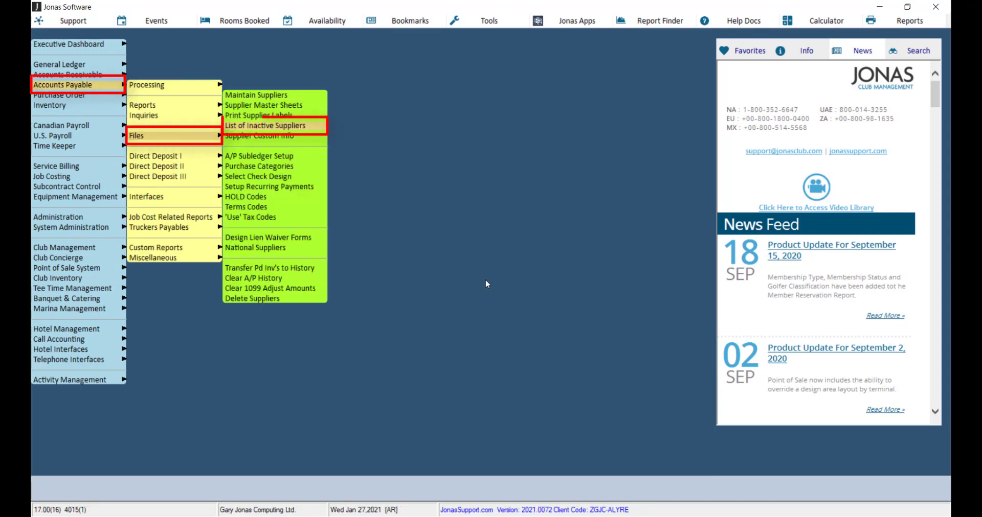
key(Return)
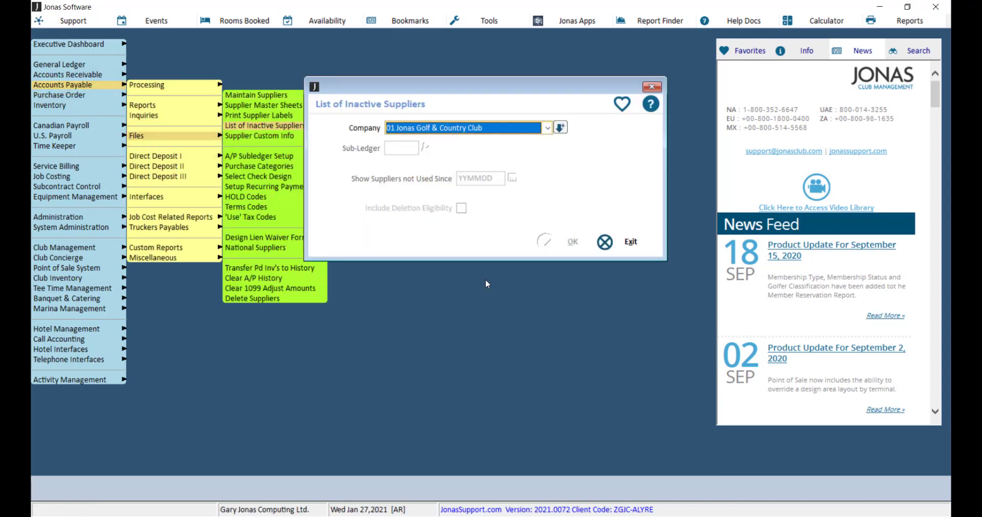
key(Return)
key(Return)
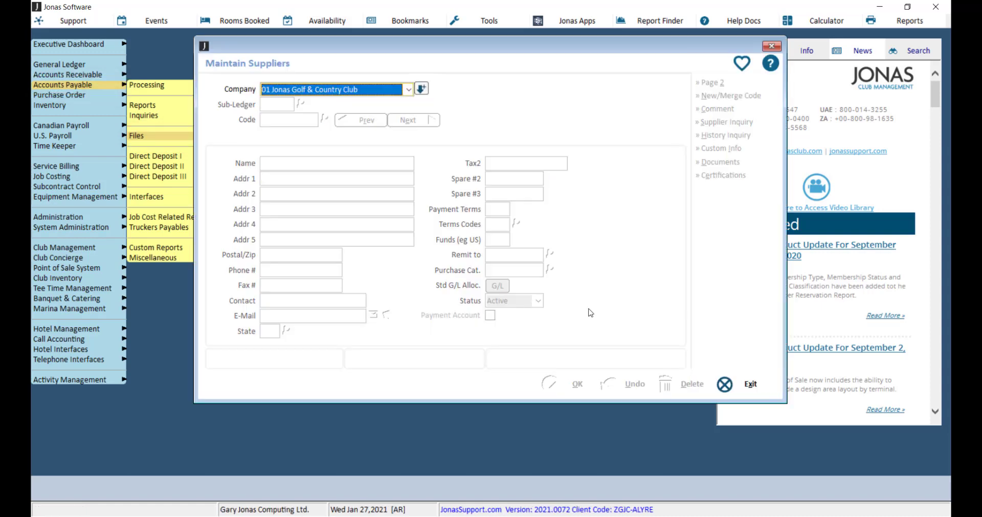
Set A/P supplier ABC Company's Status to Inactive, save, and list inactive suppliers.
key(Return)
key(Return)
key(Return)
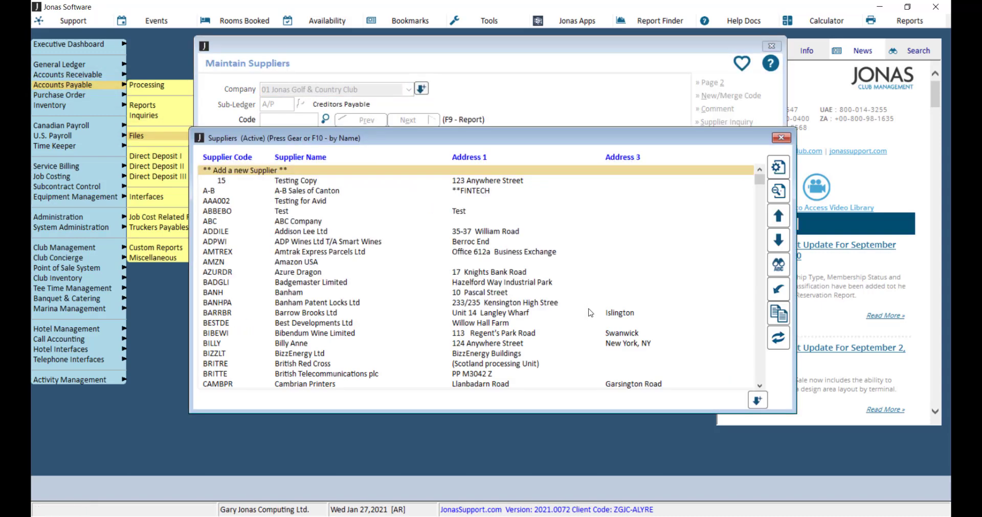
key(Down)
key(Down)
key(Down)
key(Down)
key(Down)
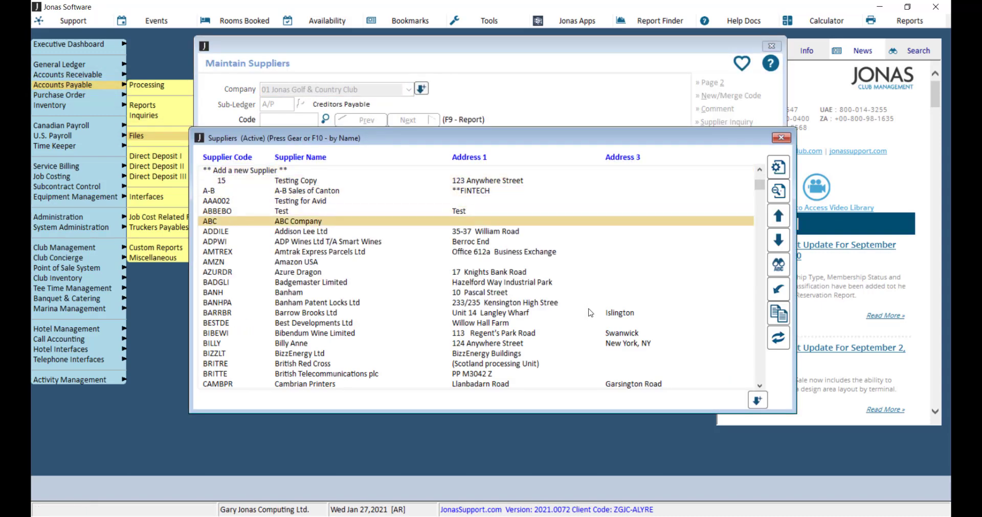
key(Return)
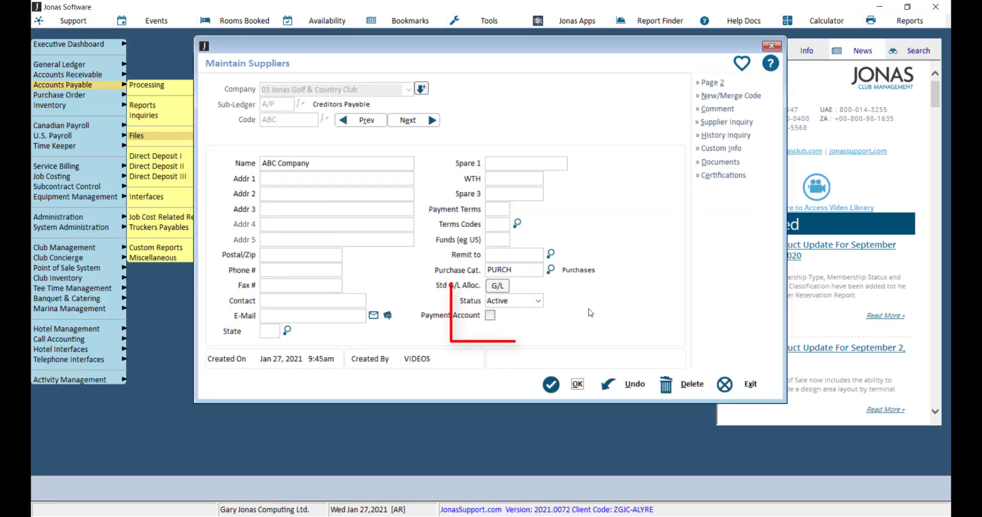
click(539, 303)
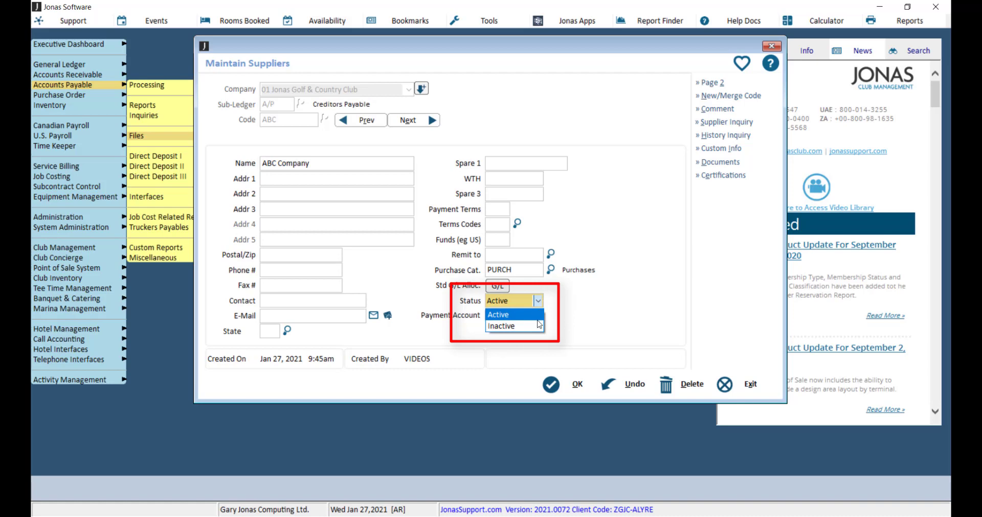
click(540, 325)
key(Tab)
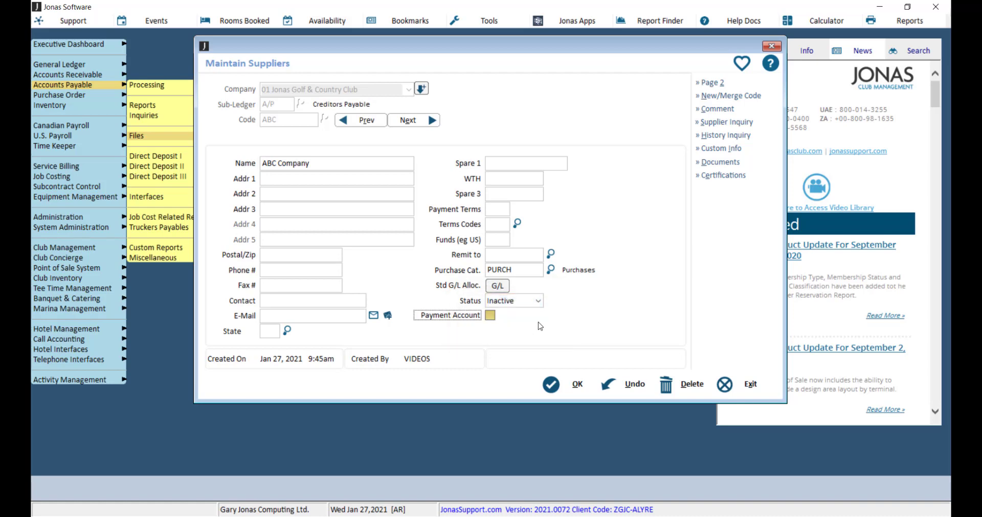
click(588, 384)
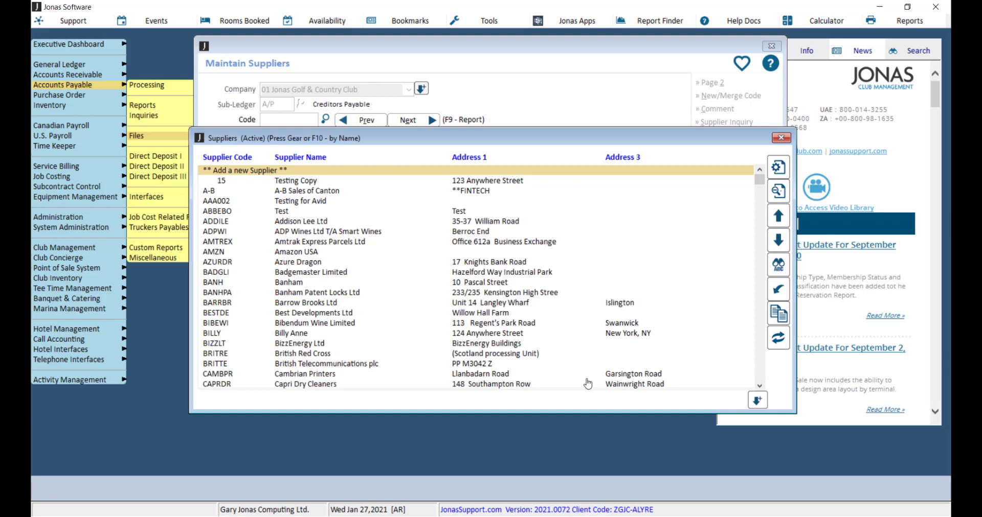
click(772, 331)
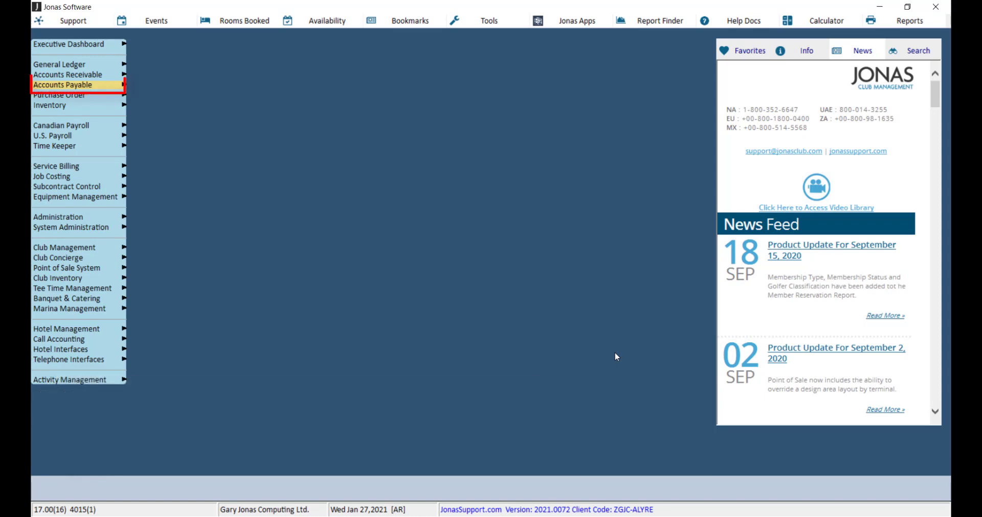
In Delete Suppliers, list A/P suppliers not used since 20210127.
key(Right)
key(Right)
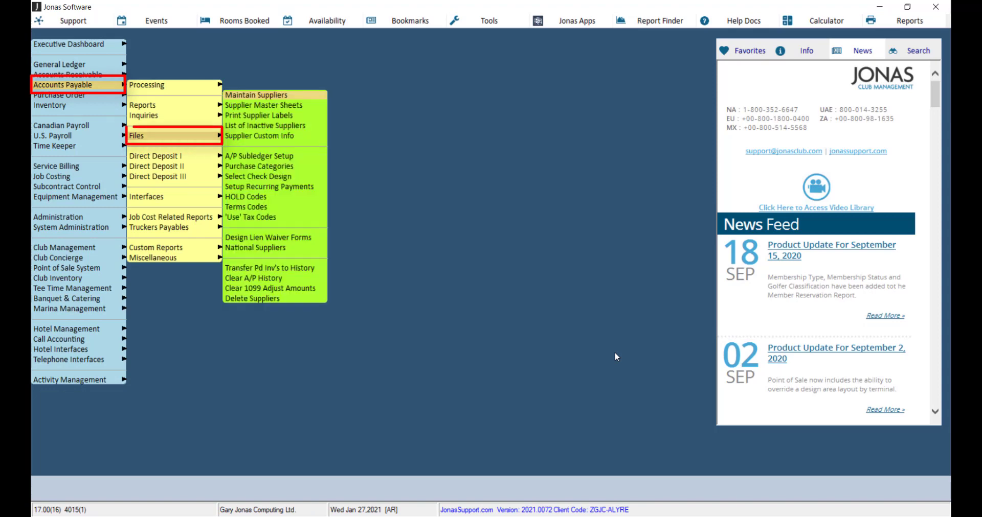
key(Up)
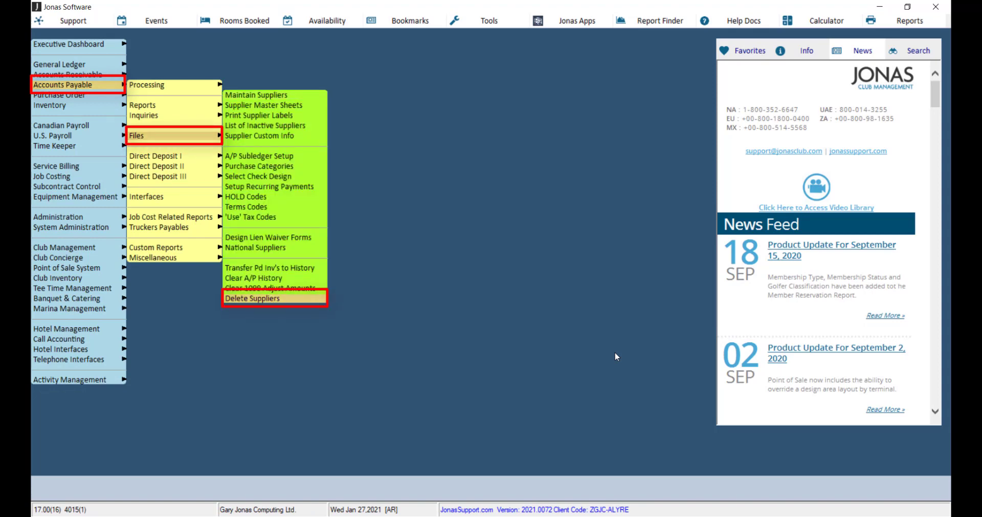
key(Return)
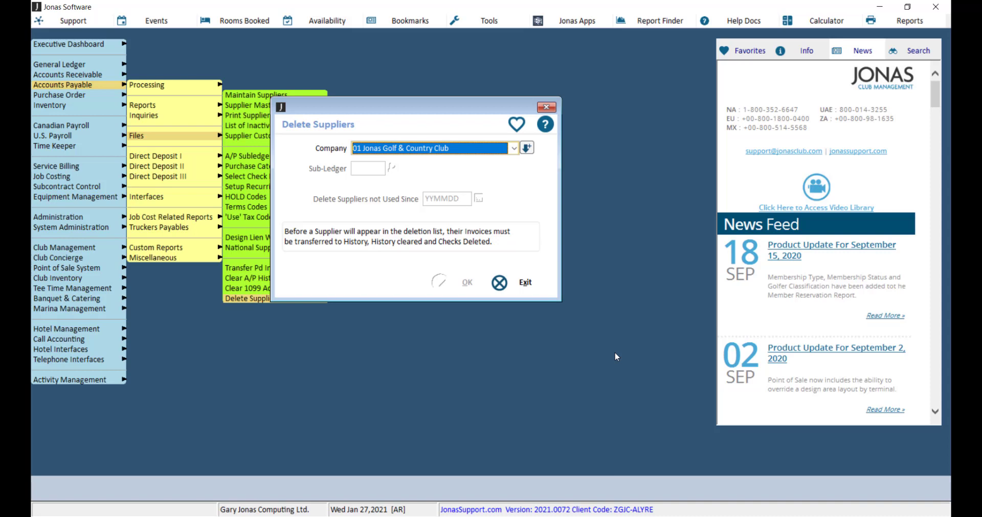
key(Return)
key(Return)
key(Return)
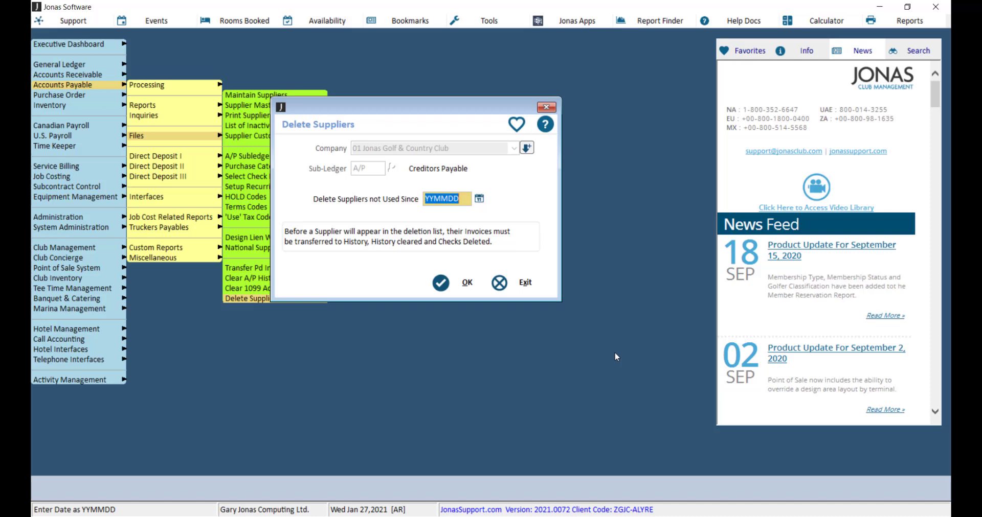
key(Return)
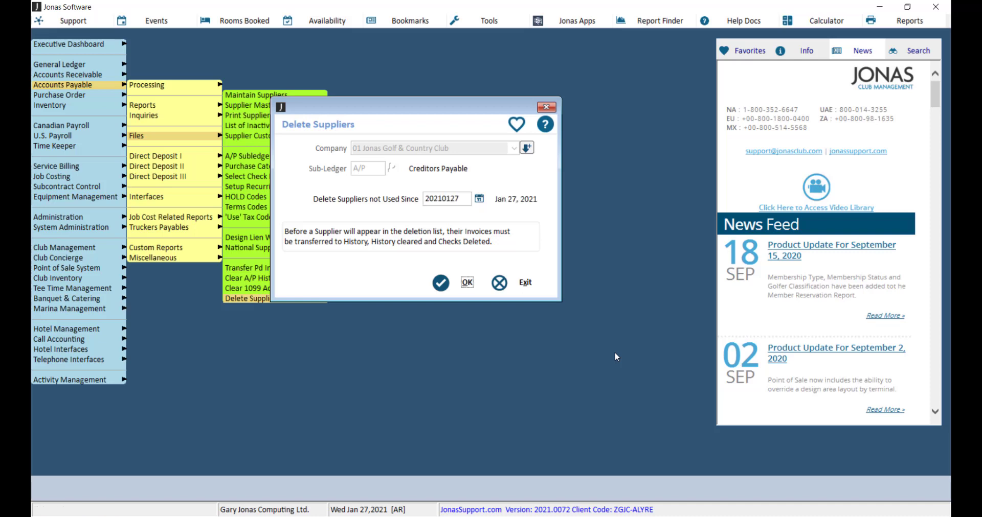
key(Return)
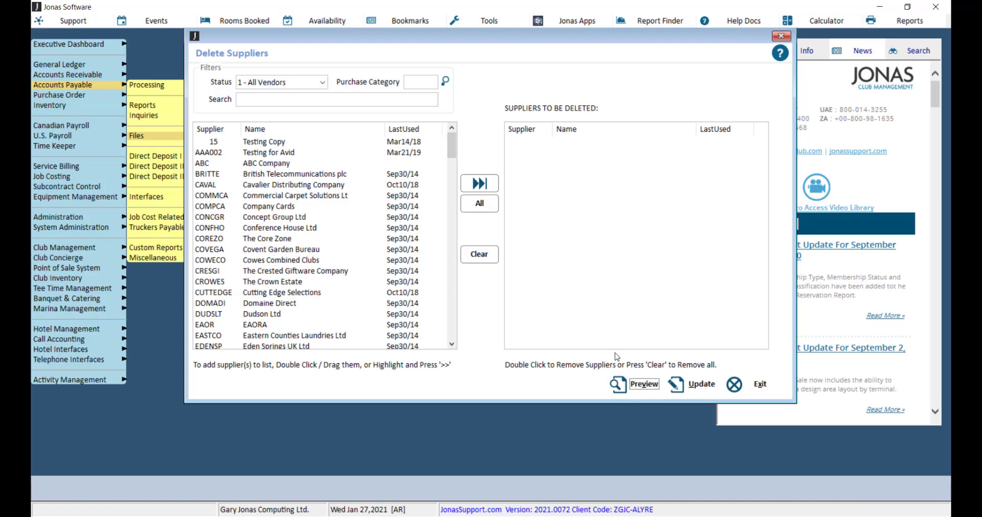
Add Company Cards, Conference House Ltd and Covent Garden Bureau to the deletion list.
click(289, 210)
double_click(289, 210)
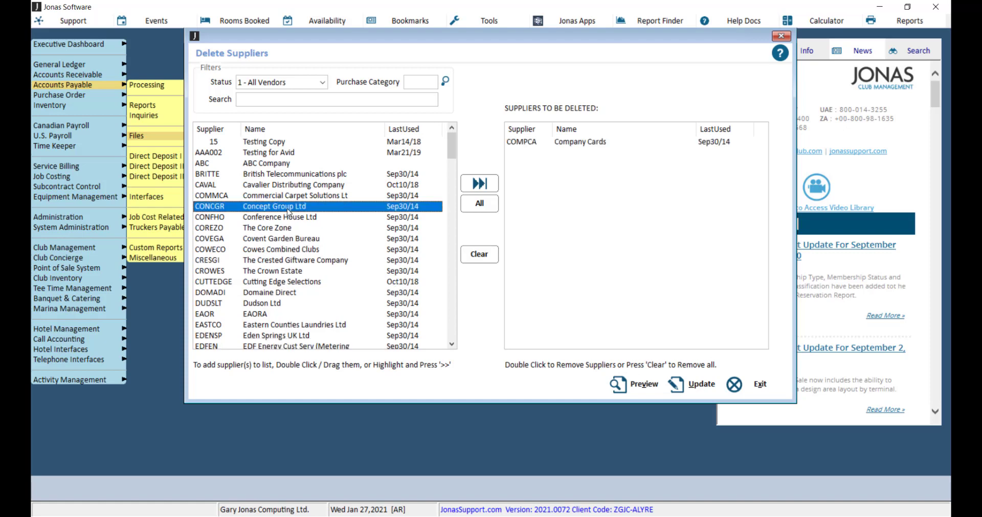
ctrl+click(289, 217)
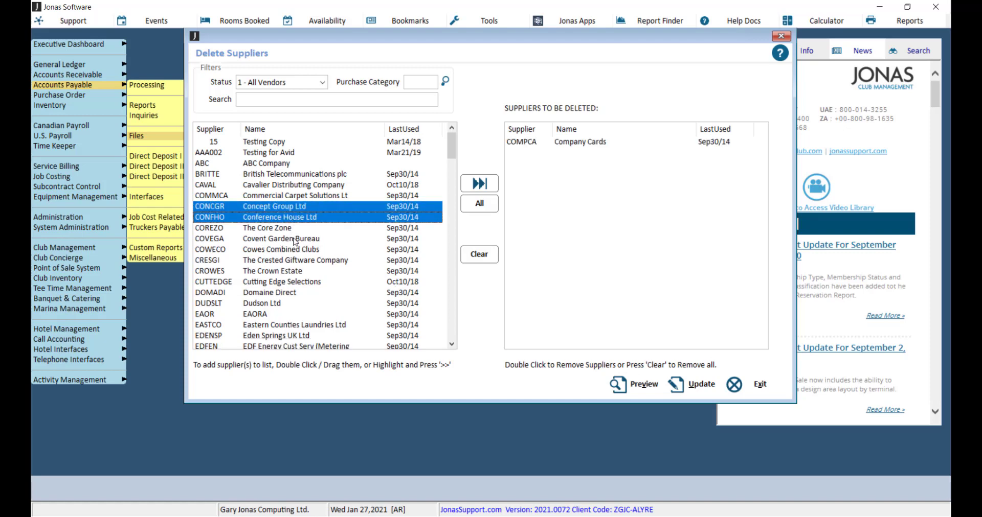
ctrl+click(295, 239)
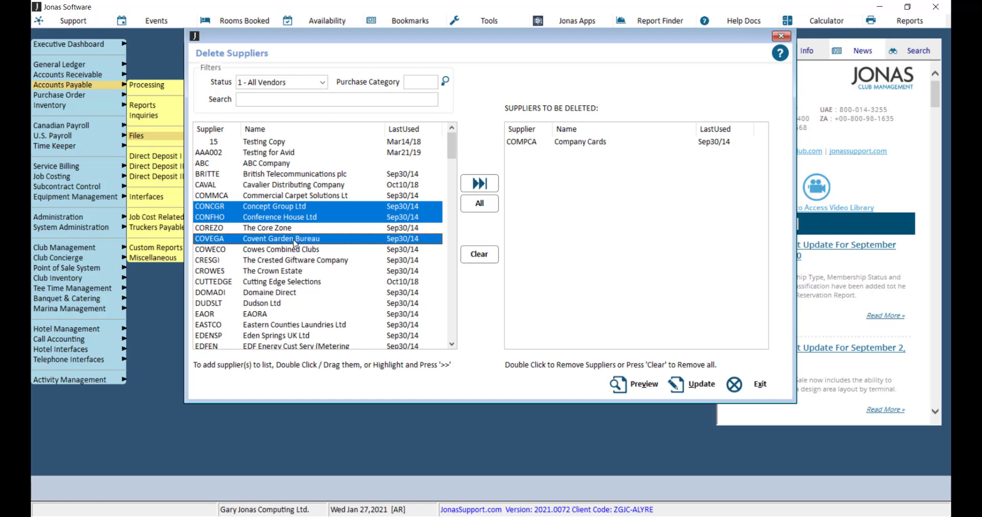
drag(295, 244, 597, 213)
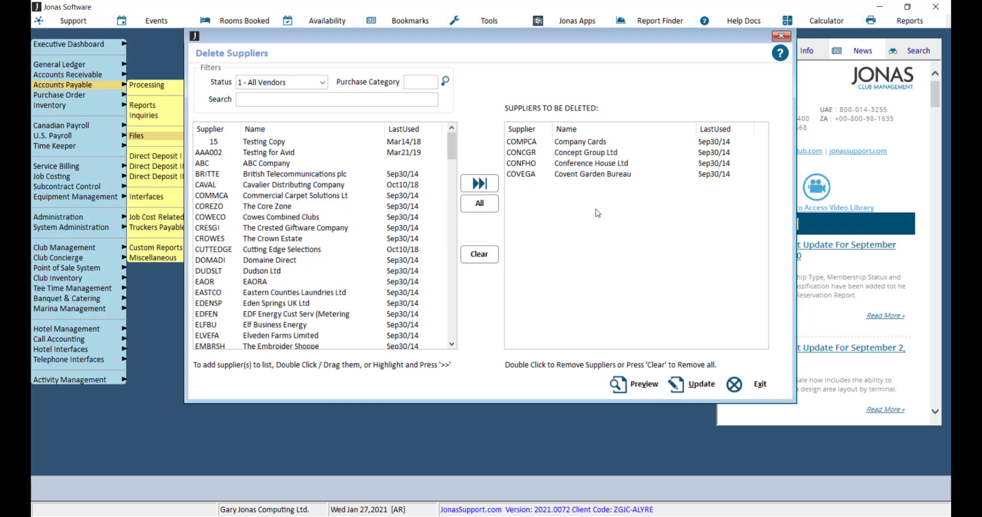
Add suppliers CAVAL through EASTCO to the deletion list, then remove COMMCA.
click(310, 185)
shift+click(304, 292)
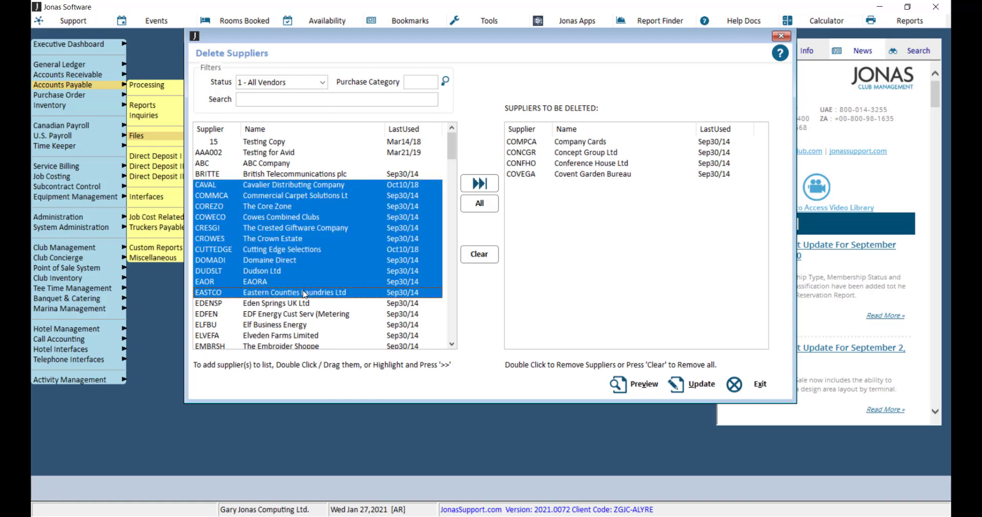
drag(305, 294, 706, 269)
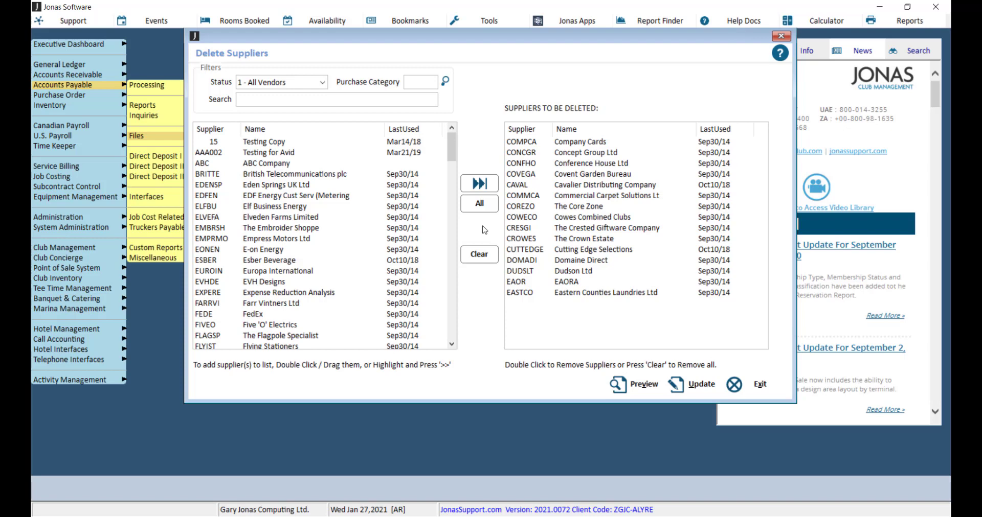
double_click(568, 196)
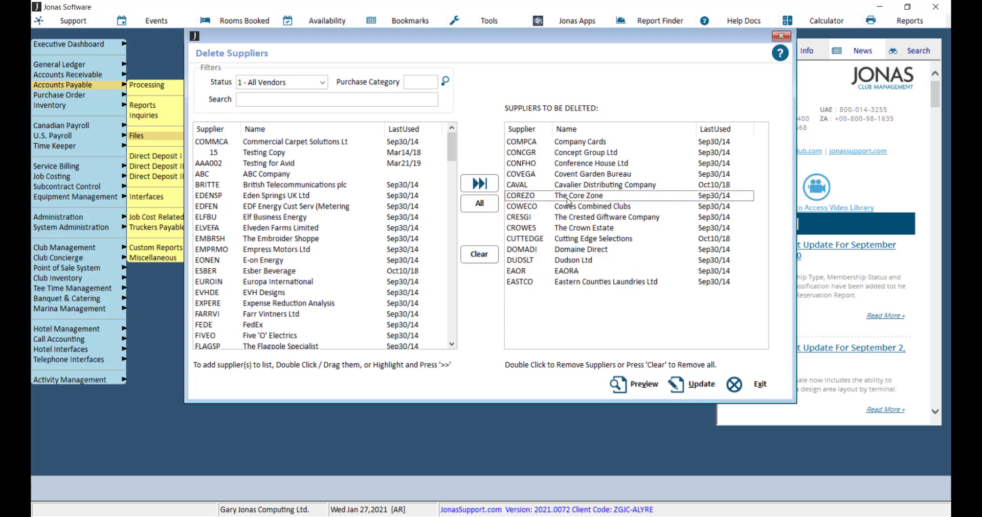